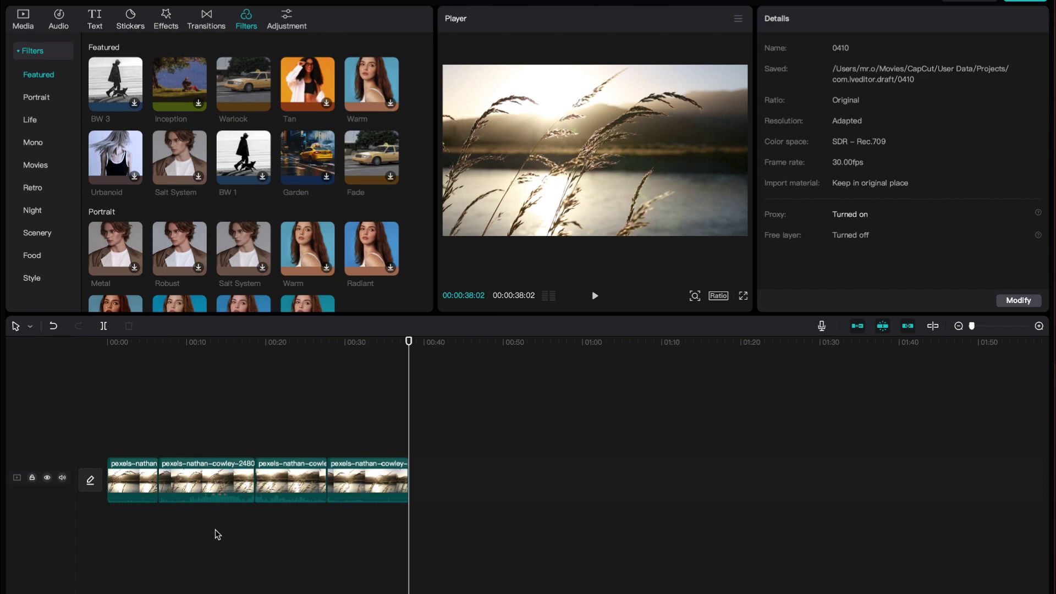
# Step: Add the Warlock filter and stretch it to span about 00:18 to the end of the clips
pyautogui.moveTo(487, 509); pyautogui.dragTo(131, 449)
pyautogui.moveTo(119, 348); pyautogui.dragTo(165, 363)
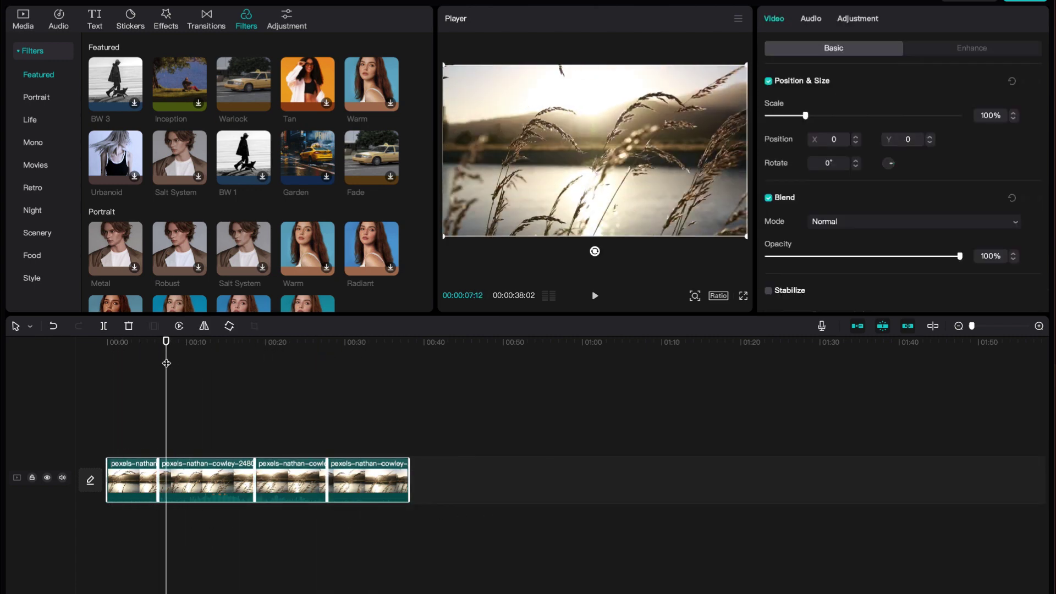
pyautogui.click(263, 105)
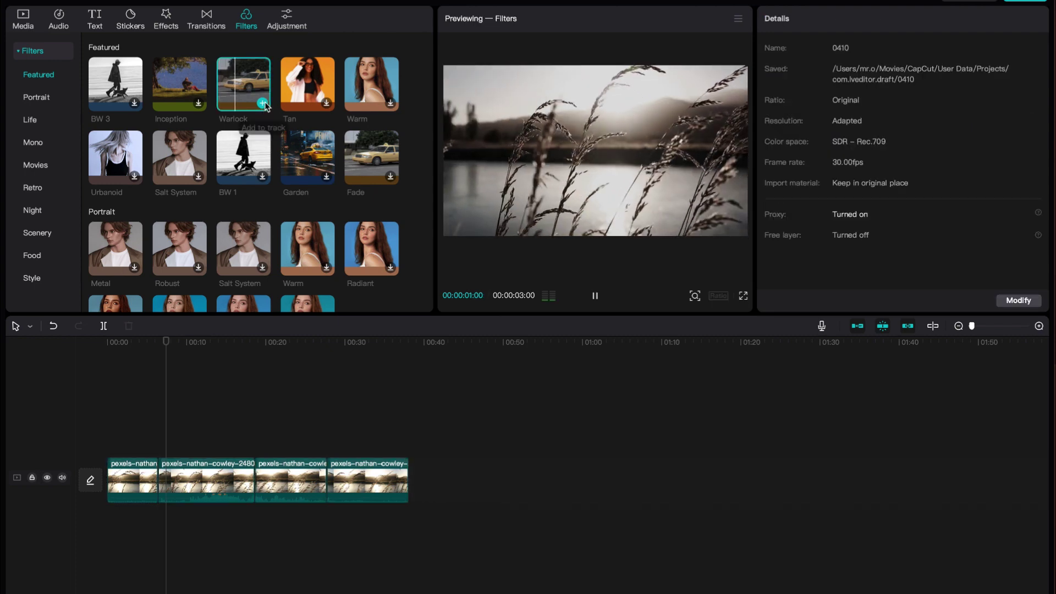
pyautogui.click(263, 103)
pyautogui.moveTo(189, 446); pyautogui.dragTo(410, 445)
pyautogui.moveTo(166, 445); pyautogui.dragTo(253, 444)
pyautogui.click(197, 348)
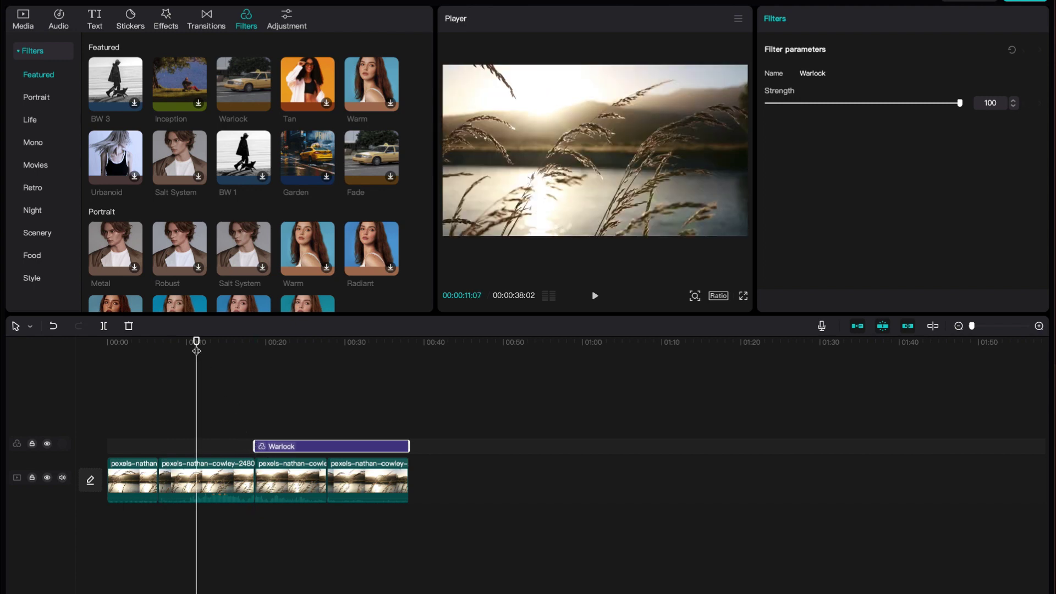
# Step: Select the first two clips and download the Mix transition from the Trending transitions
pyautogui.click(146, 469)
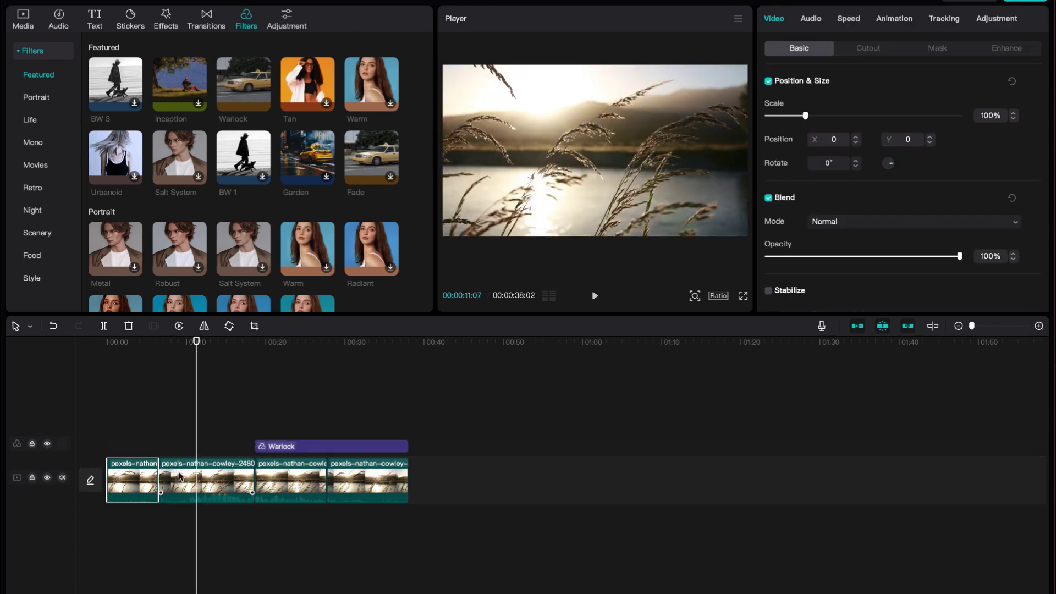
pyautogui.click(180, 477)
pyautogui.click(205, 21)
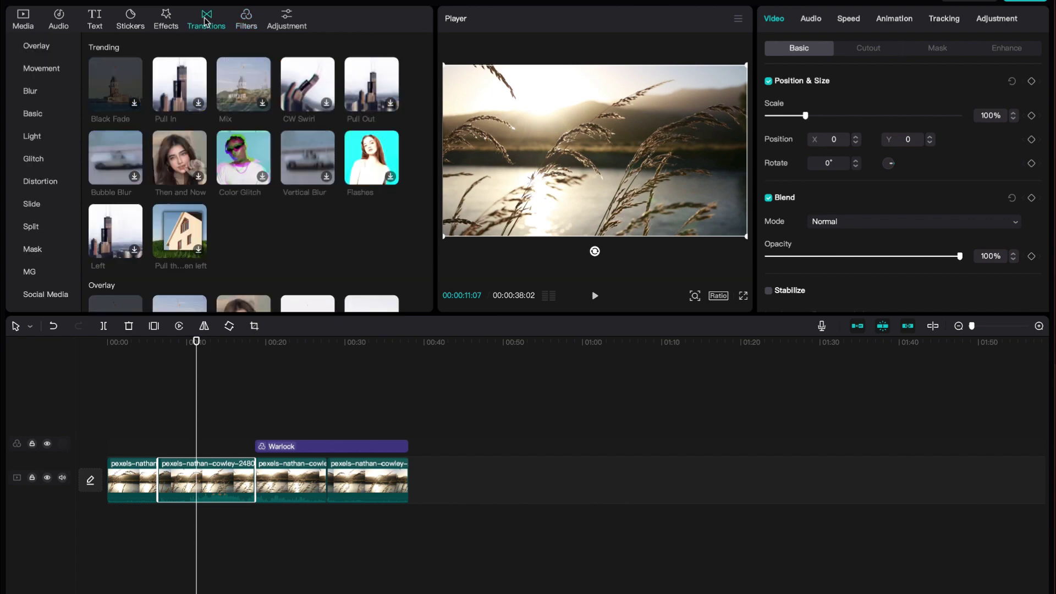
pyautogui.click(263, 105)
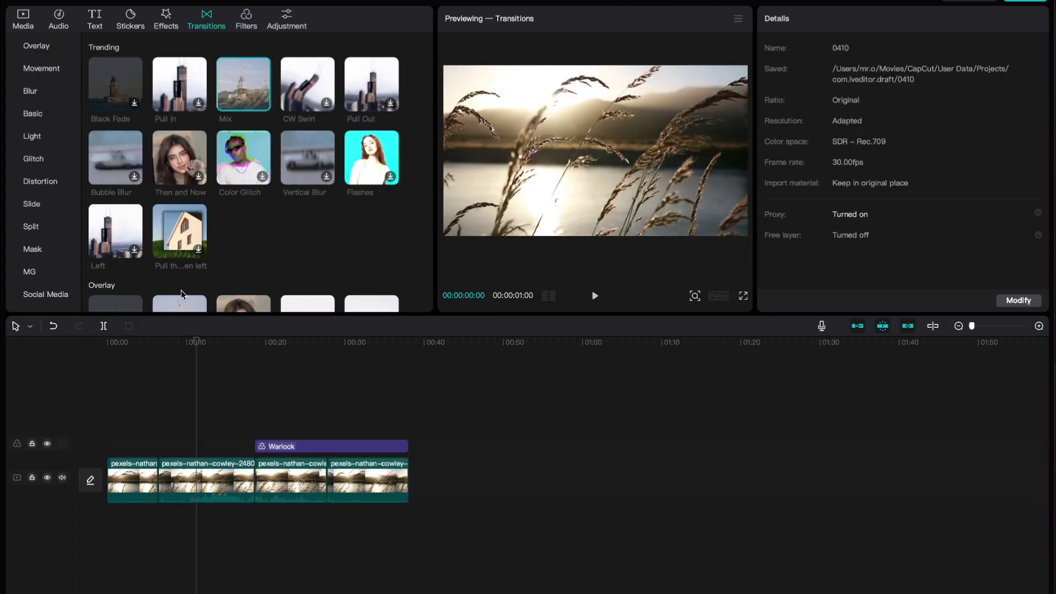
pyautogui.moveTo(138, 356); pyautogui.dragTo(176, 357)
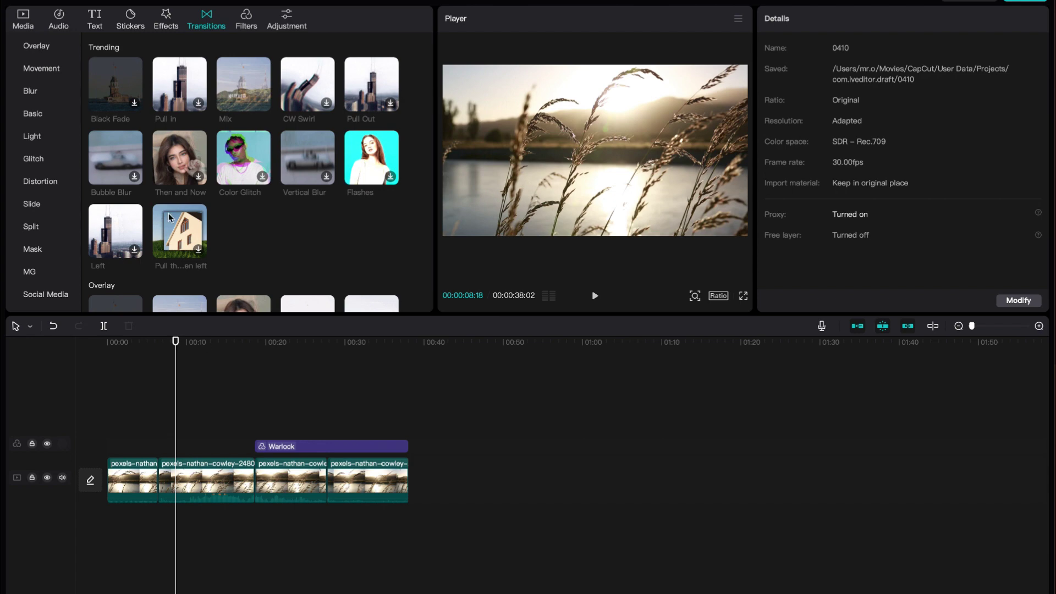
# Step: Open the Export dialog, cancelling it twice before reopening it with Super+E
pyautogui.click(83, 1)
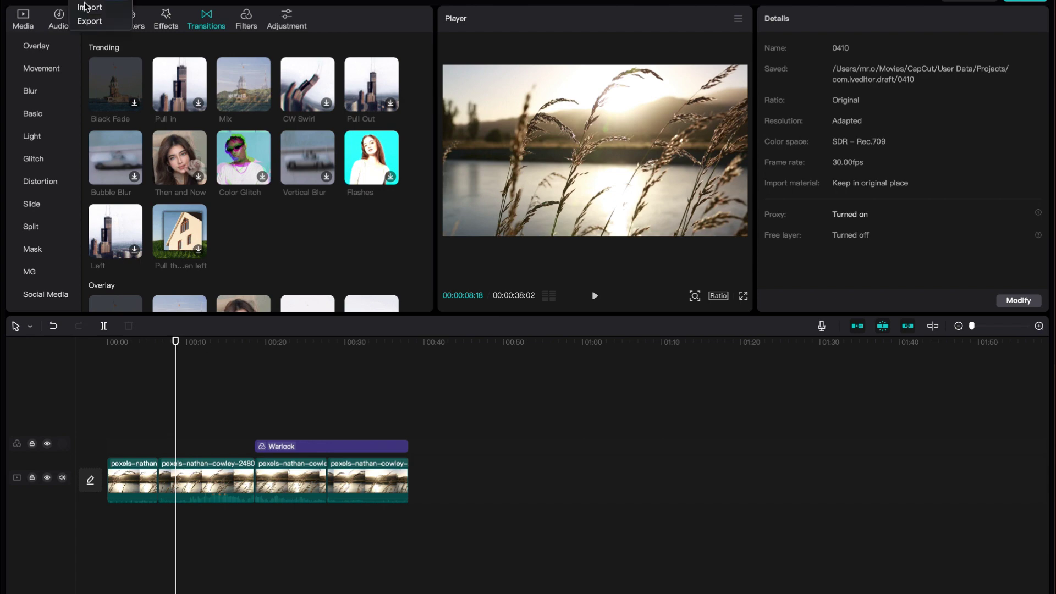
pyautogui.click(89, 24)
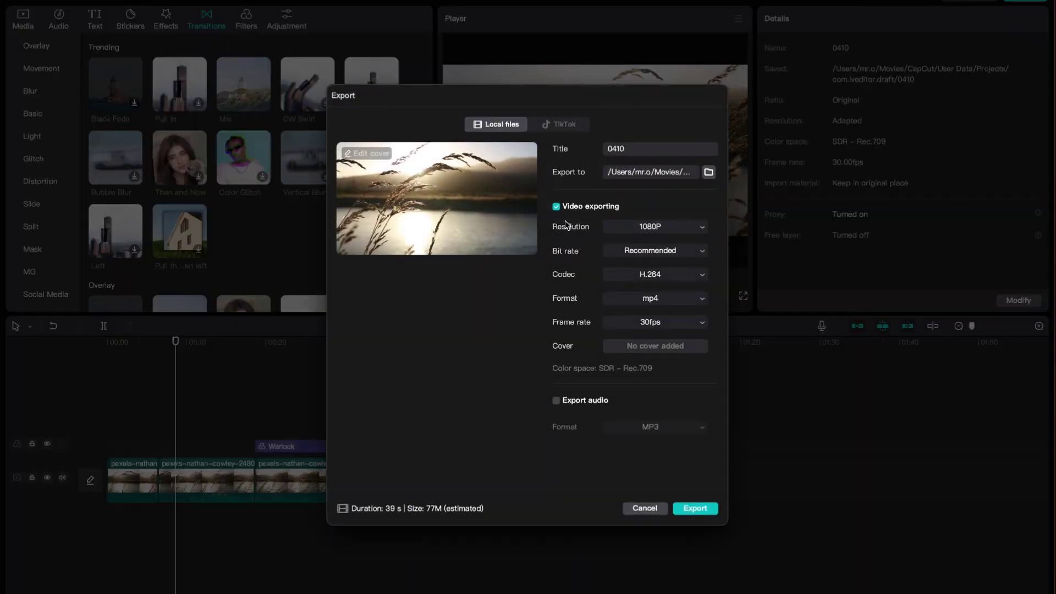
pyautogui.click(638, 507)
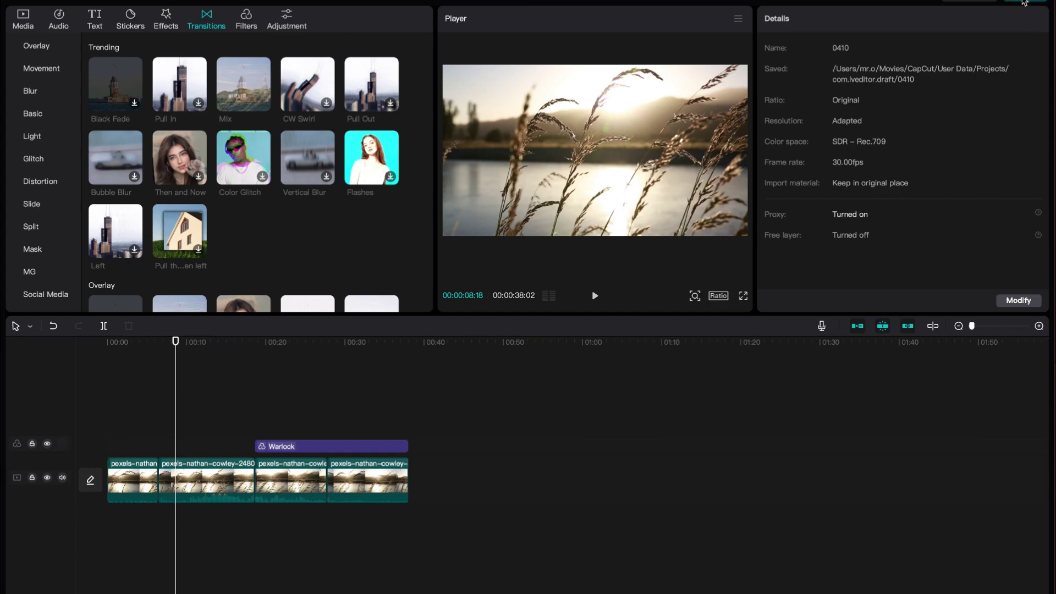
pyautogui.click(1025, 4)
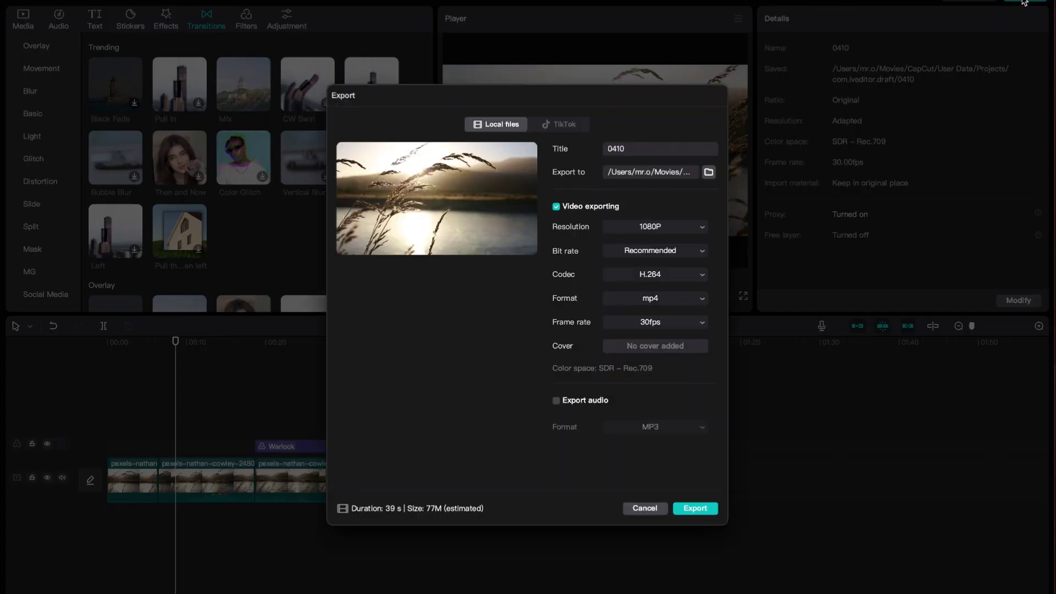
pyautogui.click(634, 507)
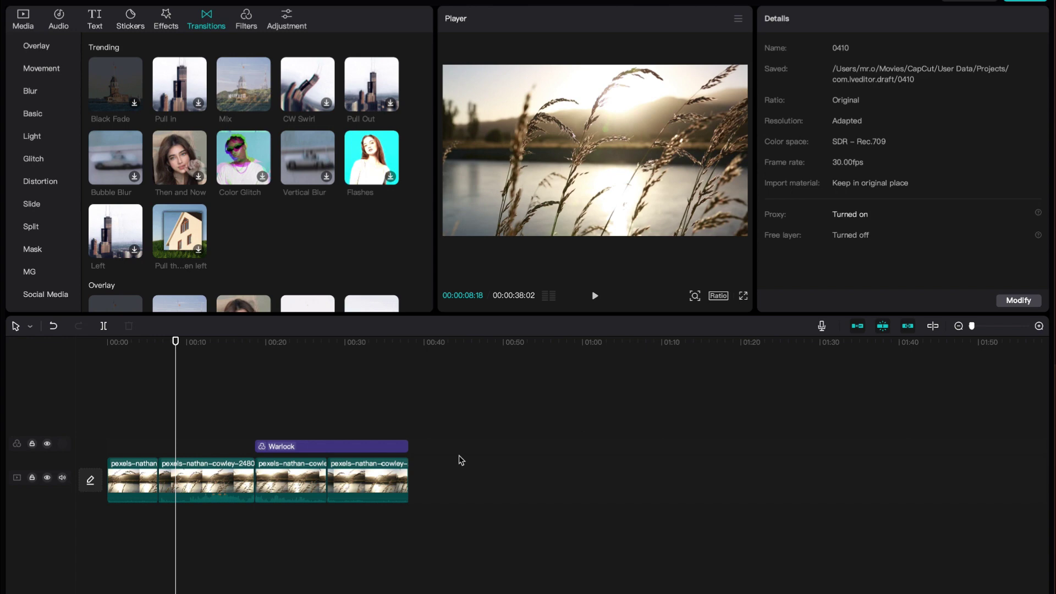
pyautogui.press('super+e')
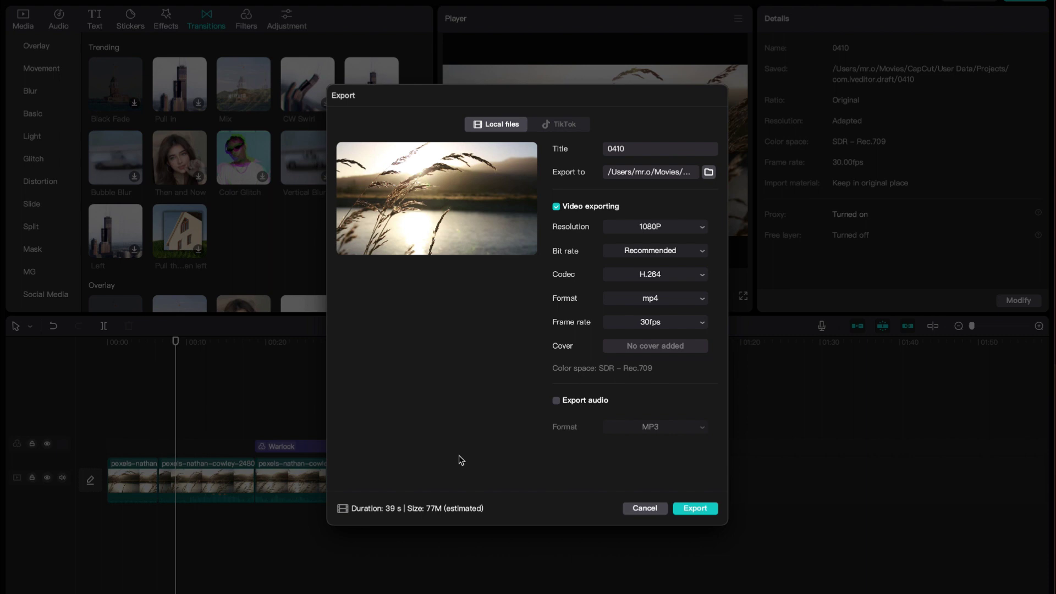
# Step: Title the export 'Video Man 101', leaving video export on and audio export off
pyautogui.moveTo(472, 200)
pyautogui.moveTo(444, 170)
pyautogui.click(633, 152)
pyautogui.write('Video Man 101')
pyautogui.click(558, 211)
pyautogui.click(558, 211)
pyautogui.click(557, 402)
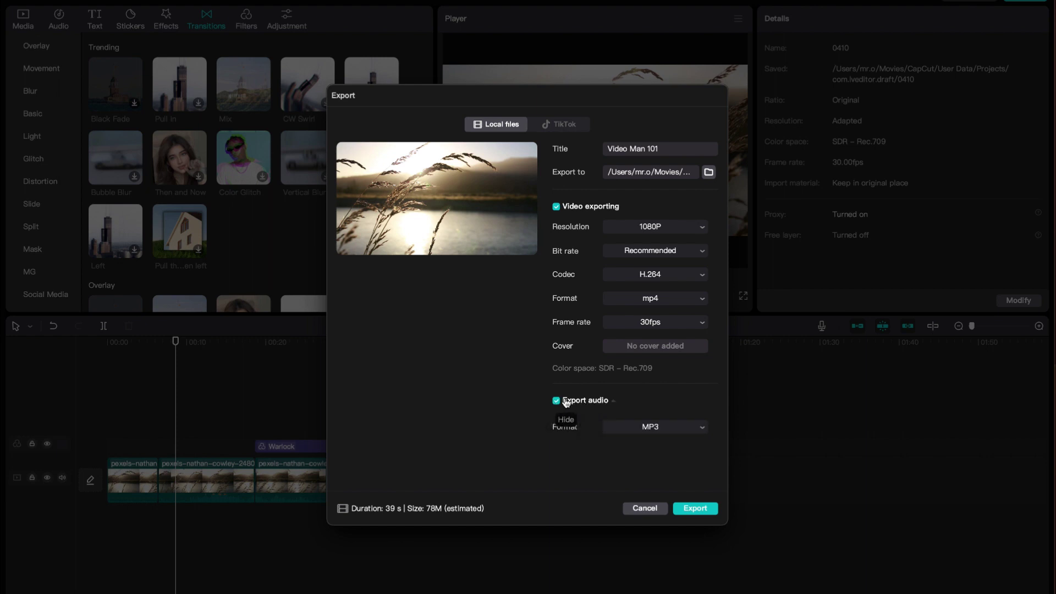
pyautogui.click(557, 402)
# Step: Confirm the 1080P resolution, Recommended bit rate and H.264 codec export settings
pyautogui.click(628, 227)
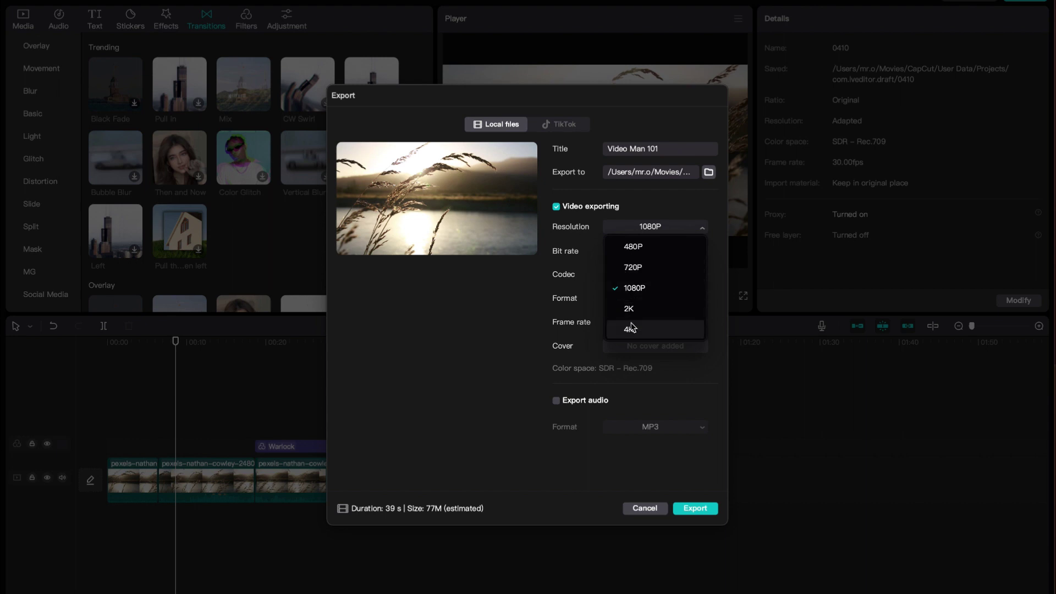
pyautogui.click(549, 305)
pyautogui.click(639, 251)
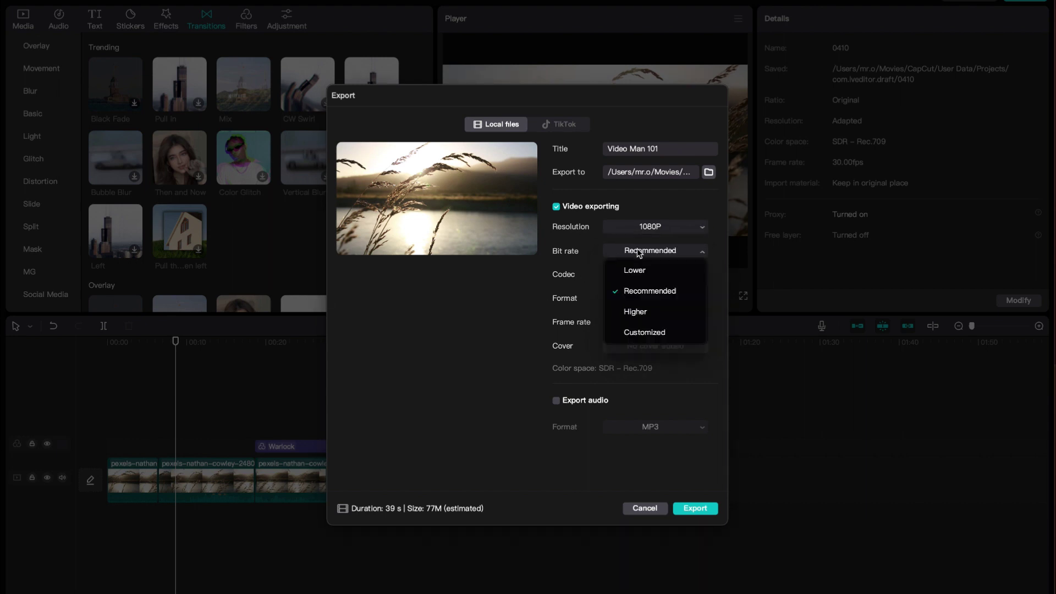
pyautogui.click(638, 250)
pyautogui.click(624, 280)
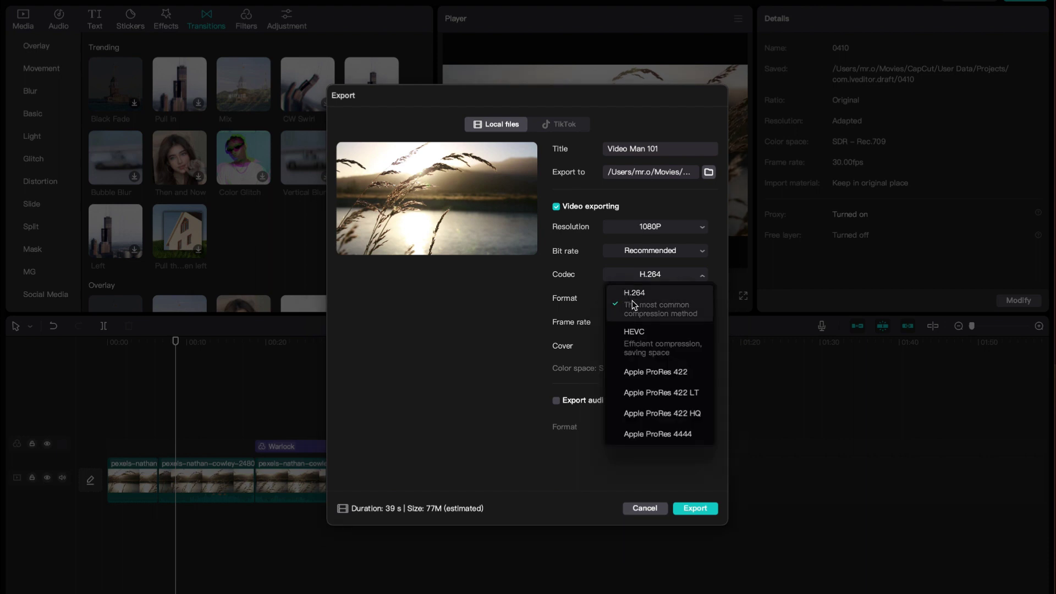
pyautogui.click(632, 301)
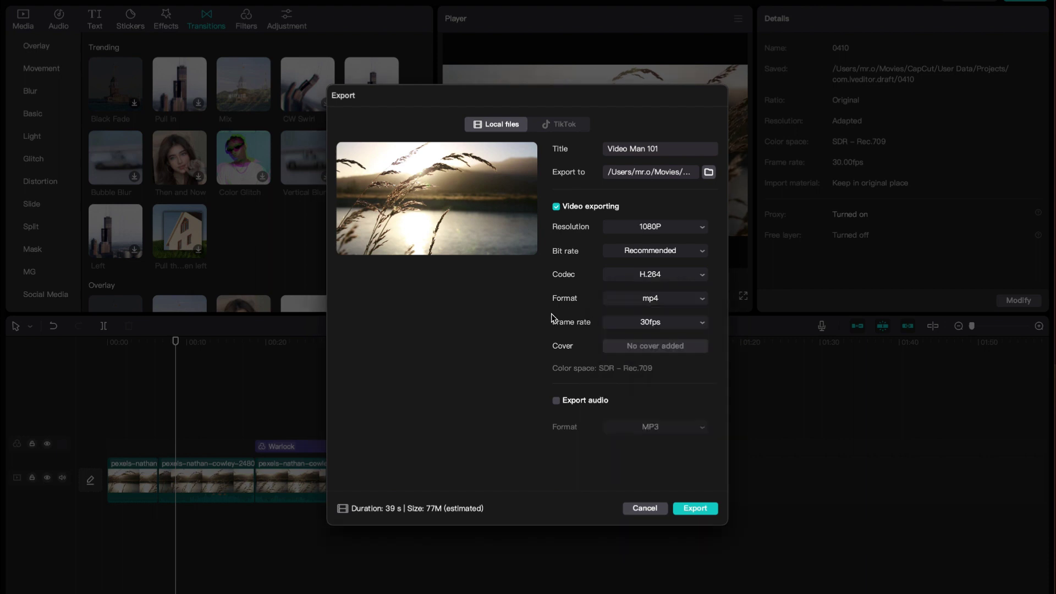
# Step: Keep mp4 format and 30fps frame rate, then view the TikTok export options
pyautogui.click(656, 304)
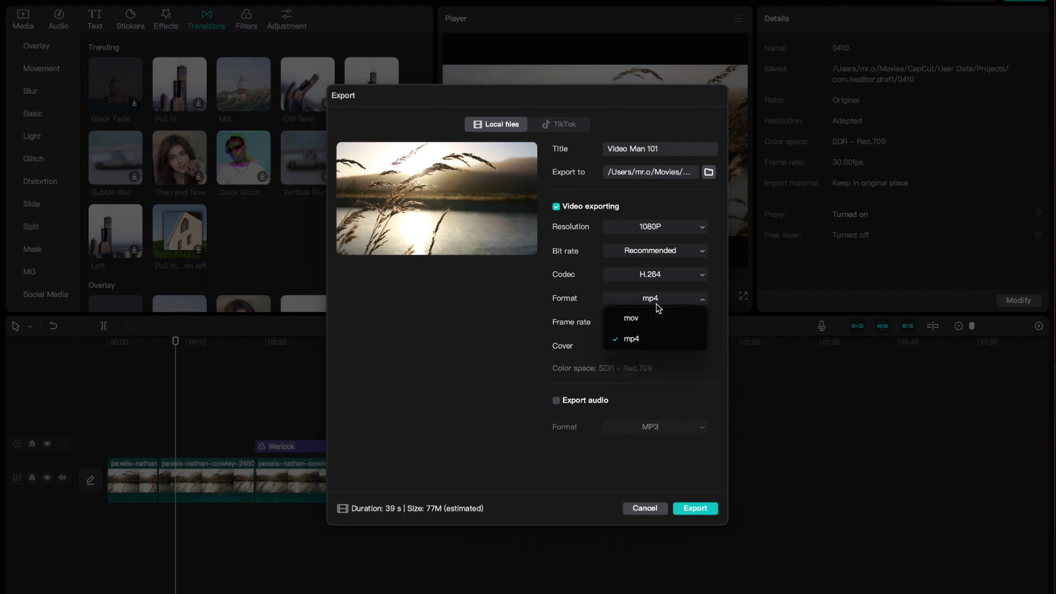
pyautogui.click(497, 311)
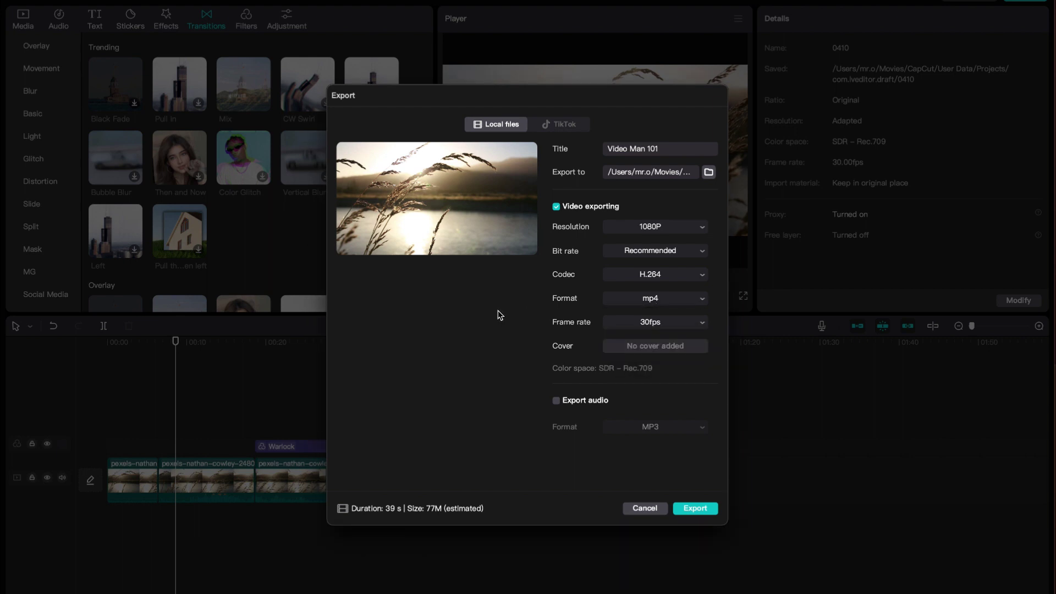
pyautogui.click(616, 319)
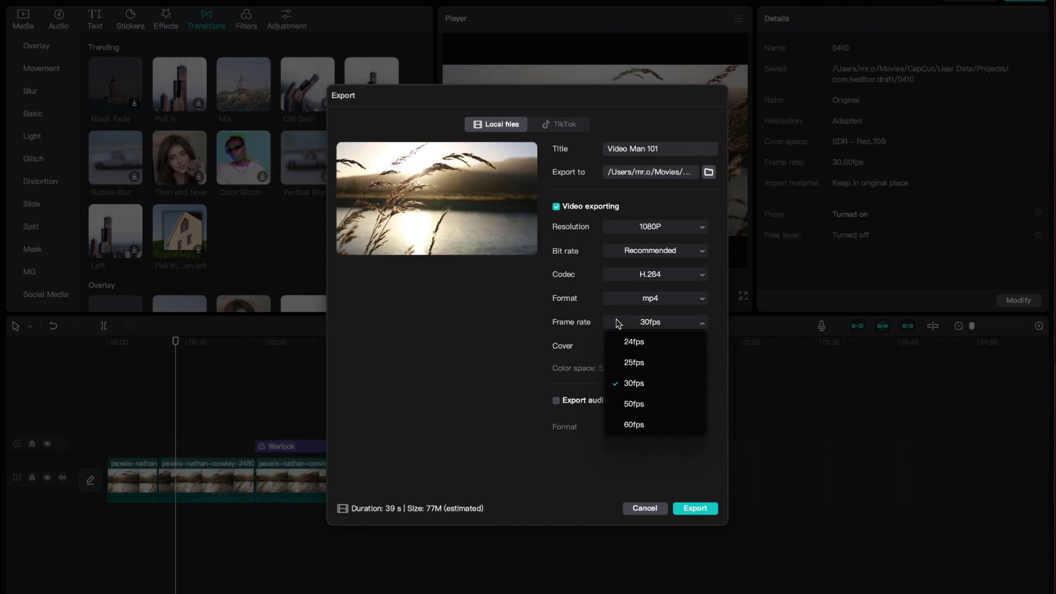
pyautogui.click(521, 348)
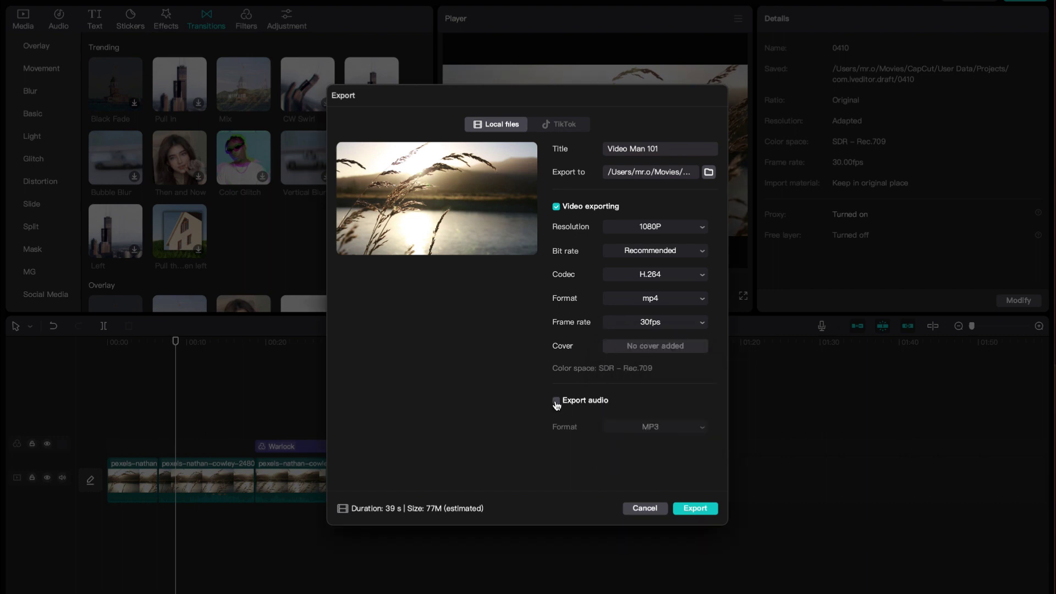
pyautogui.click(565, 124)
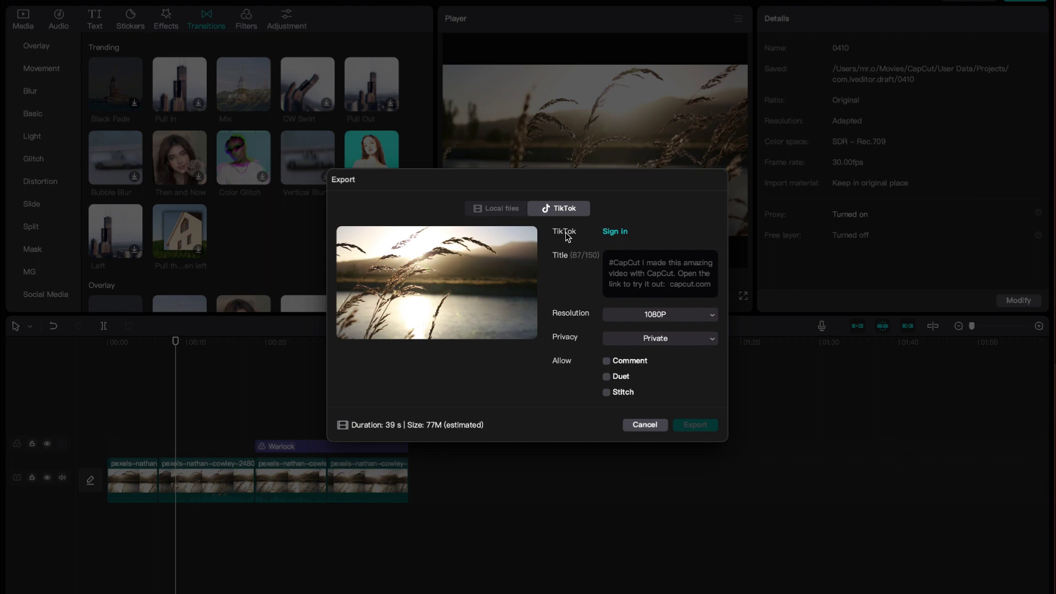
# Step: Switch the Export dialog back to Local files export
pyautogui.click(507, 204)
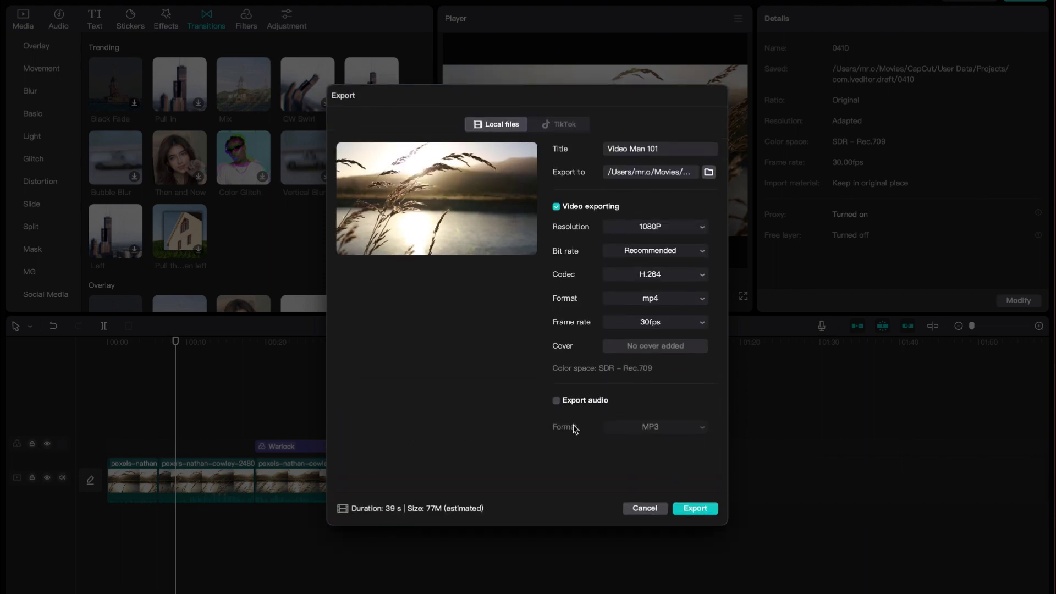
# Step: Export Video Man 101 locally, dismiss the completion message, and move the playhead to the end
pyautogui.click(707, 513)
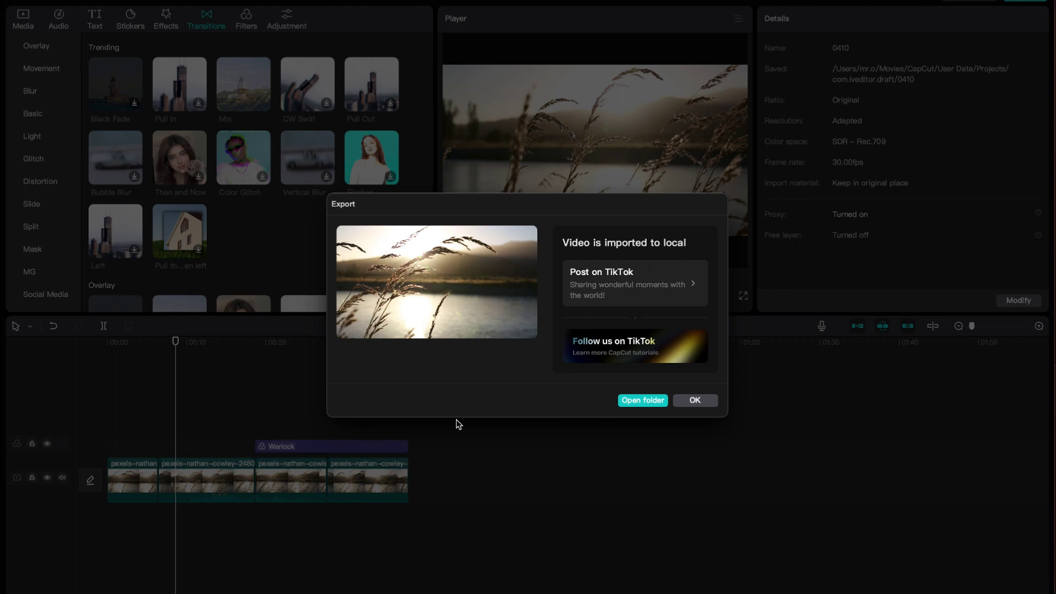
pyautogui.click(684, 404)
pyautogui.click(408, 406)
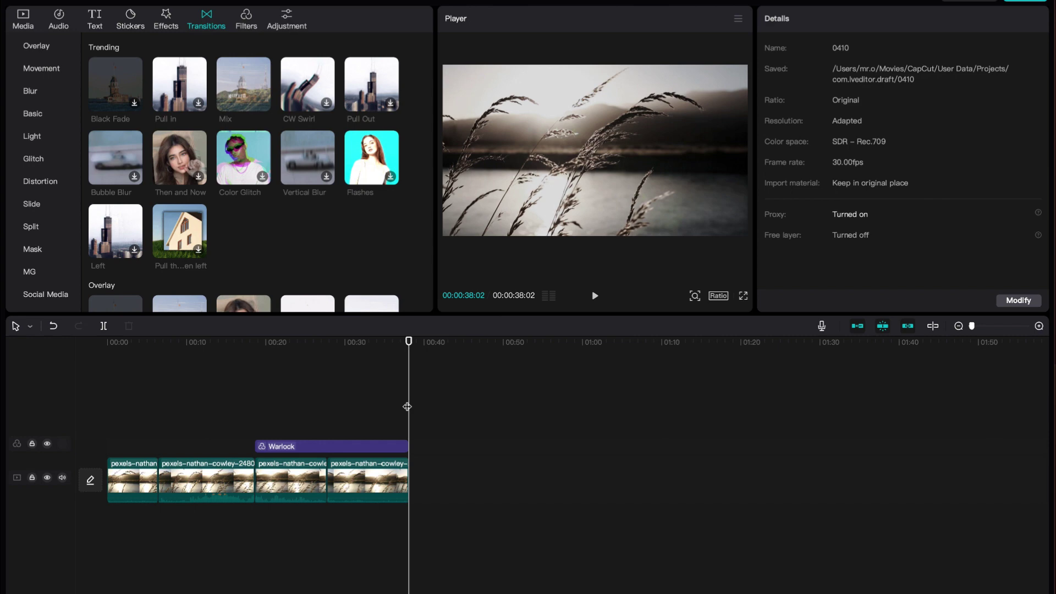